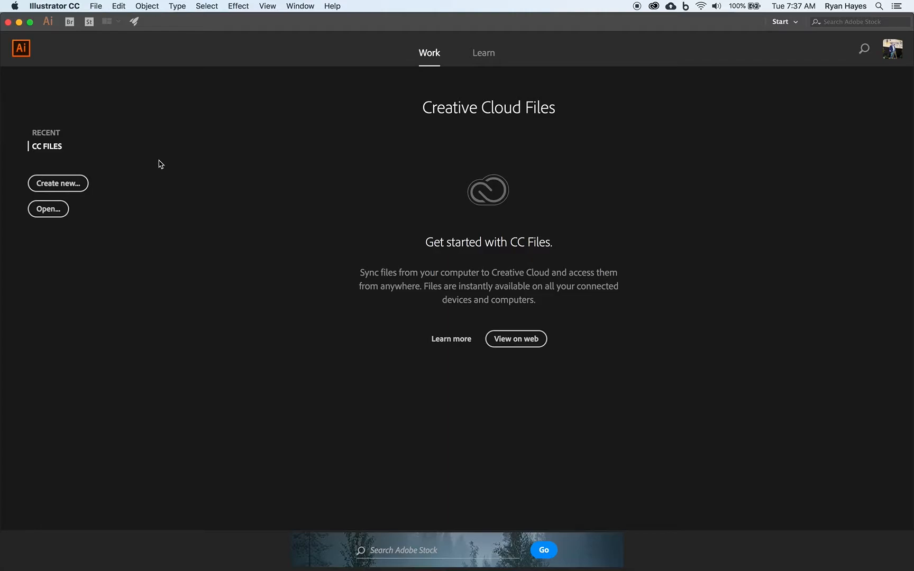
# Start a new document with inches as the unit and set its width and height to 12 in
pyautogui.click(57, 183)
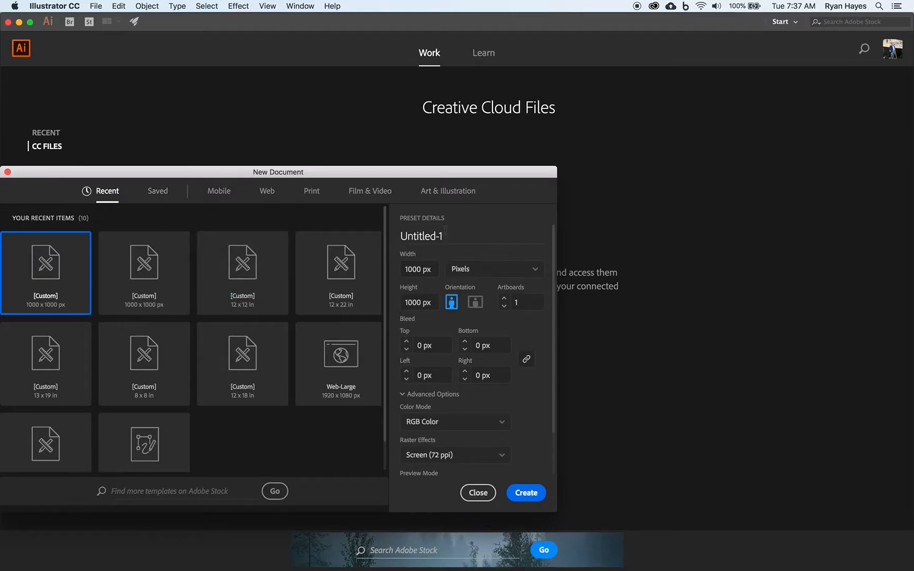
pyautogui.click(416, 272)
pyautogui.write('12 in')
pyautogui.click(512, 271)
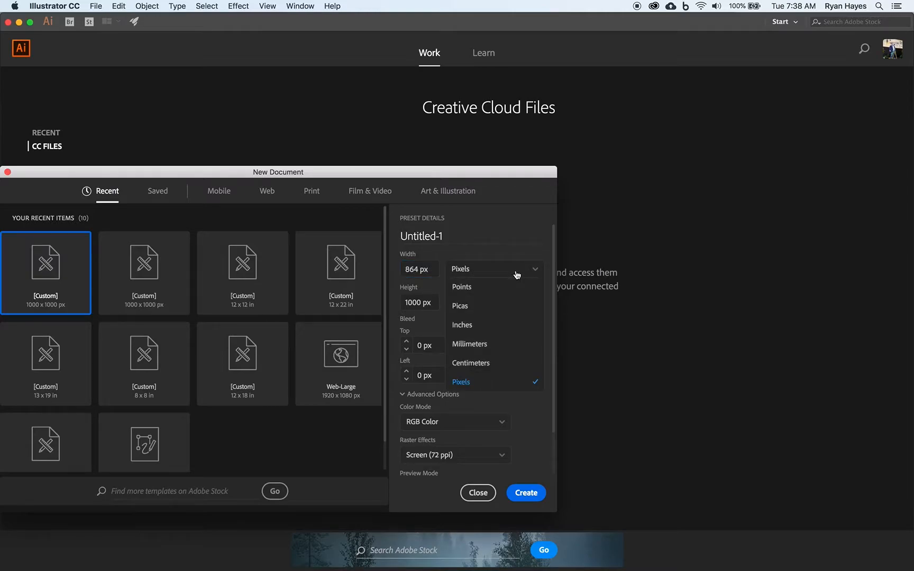
pyautogui.click(479, 323)
pyautogui.click(426, 303)
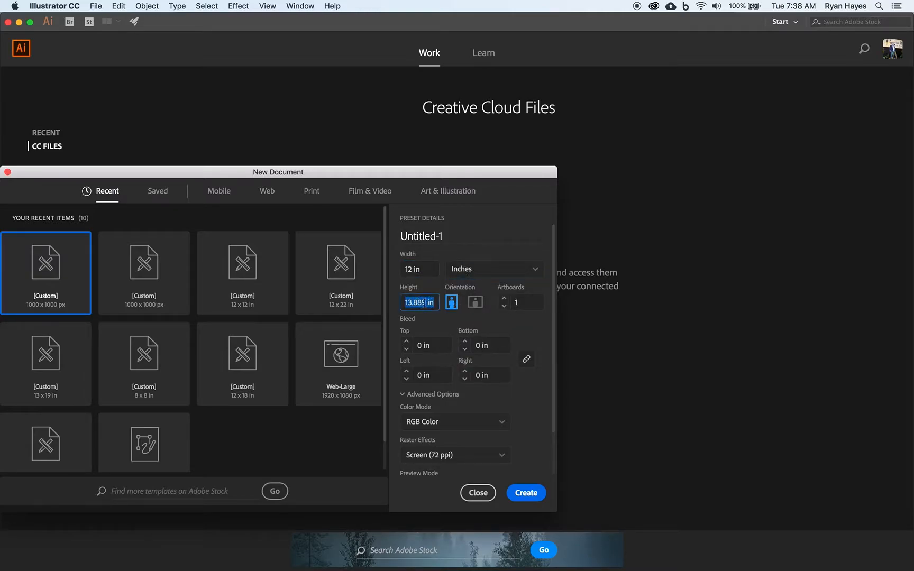
pyautogui.write('12 in')
pyautogui.press('Tab')
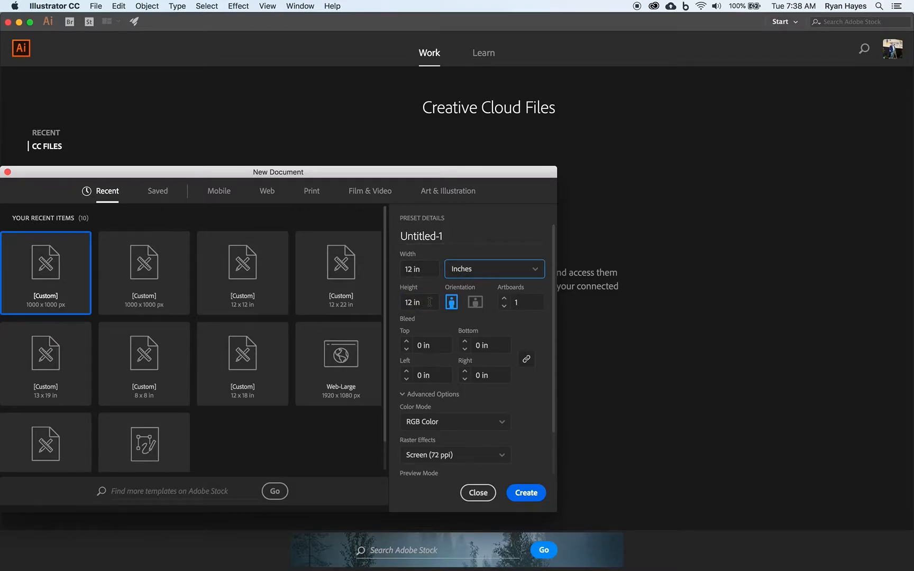
# Name the document "p1", the author's name and "vormator", joined by underscores, and create it
pyautogui.click(447, 239)
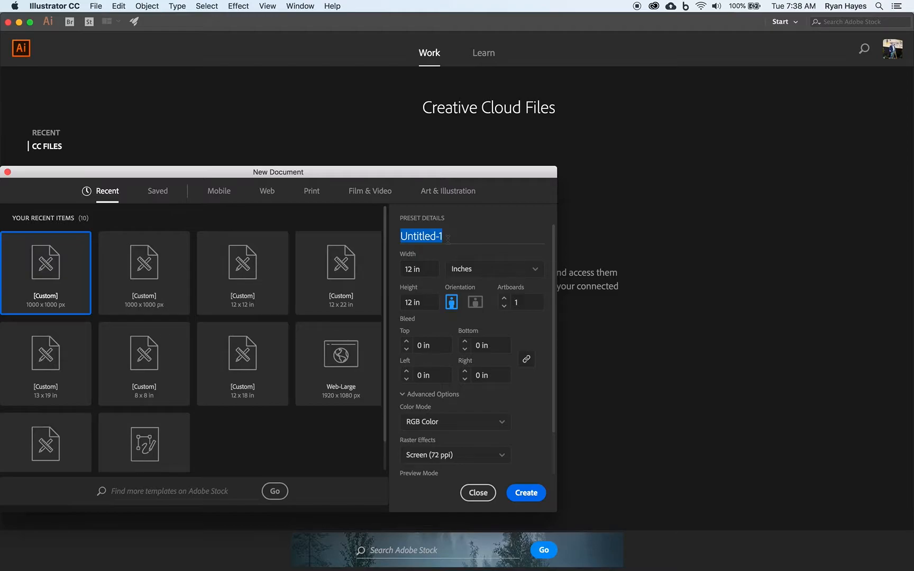
pyautogui.write('p1_hayesr_')
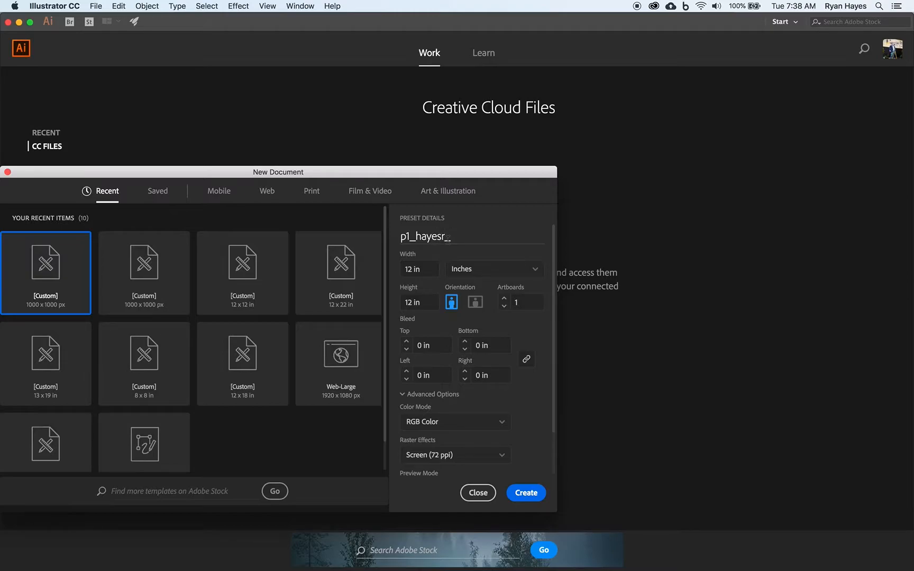
pyautogui.write('vormator')
pyautogui.click(527, 494)
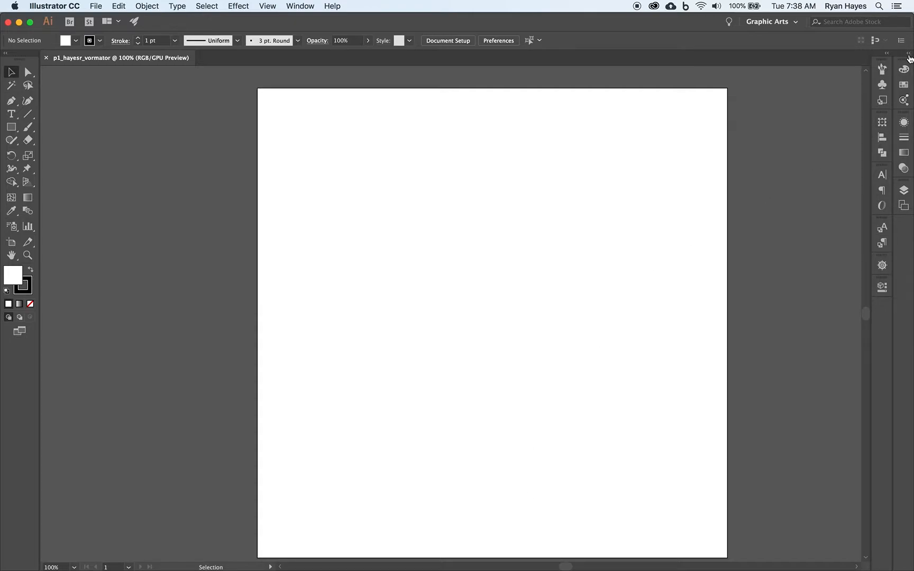
# Expand the collapsed Color, Appearance and Layers panels and fit the artboard in the window
pyautogui.click(908, 55)
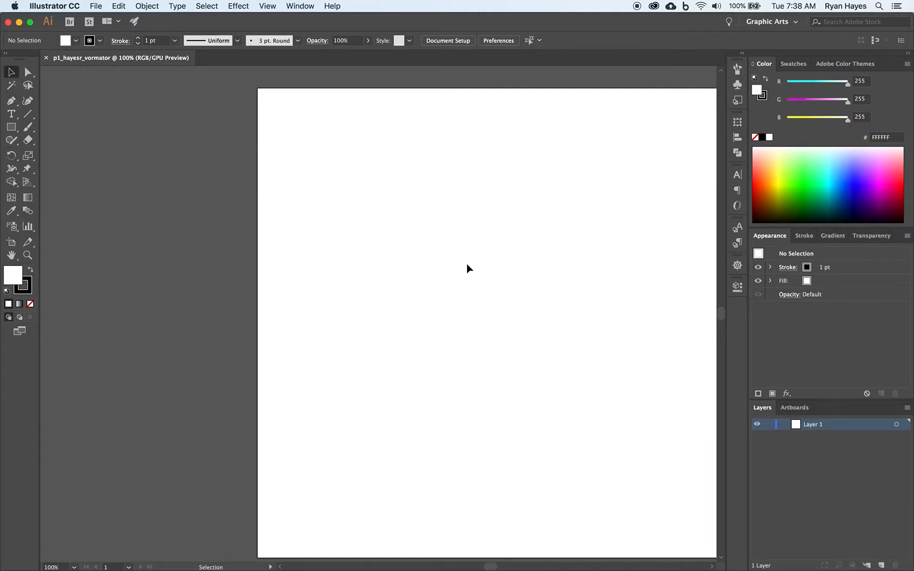
pyautogui.press('a')
pyautogui.press('super+0')
pyautogui.press('v')
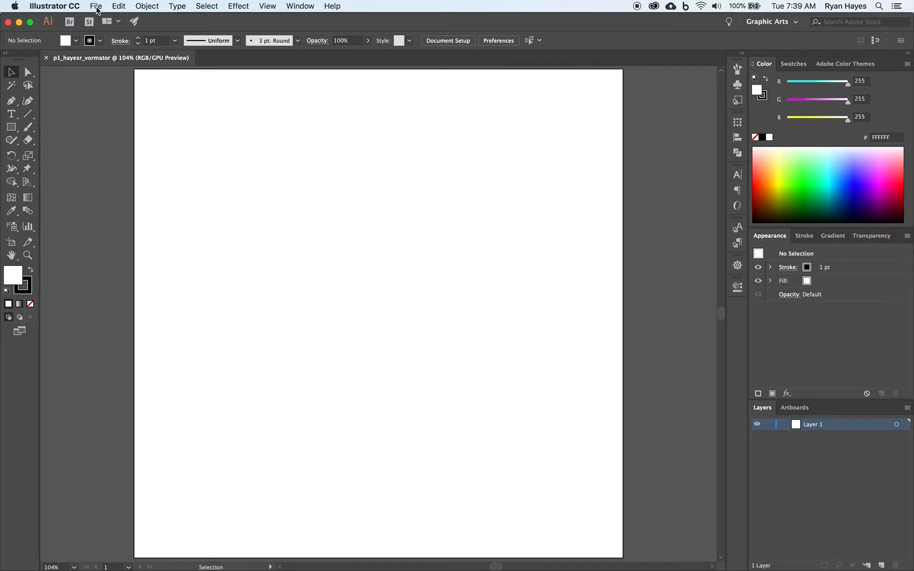
# Open the recent file VormatorShapes.ai alongside the new document
pyautogui.click(97, 7)
pyautogui.moveTo(133, 51)
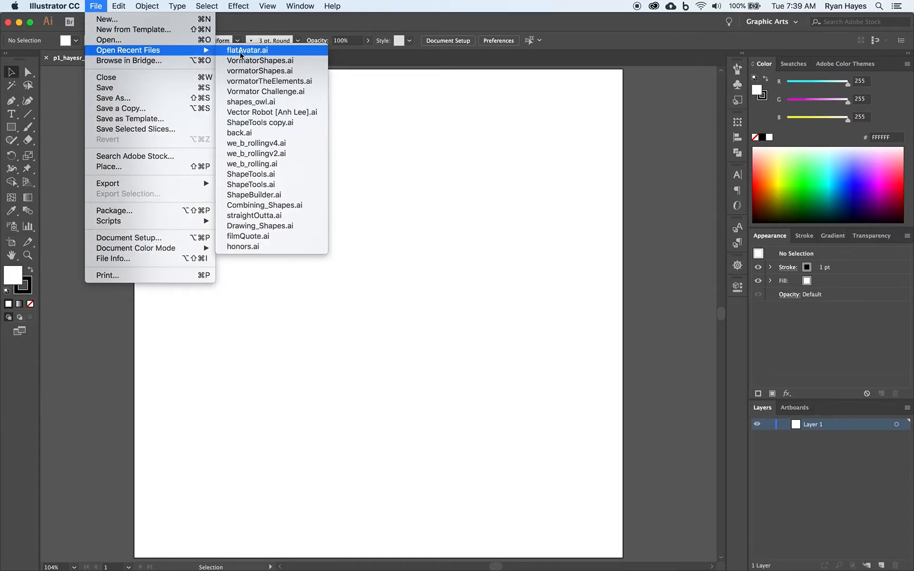
pyautogui.click(278, 62)
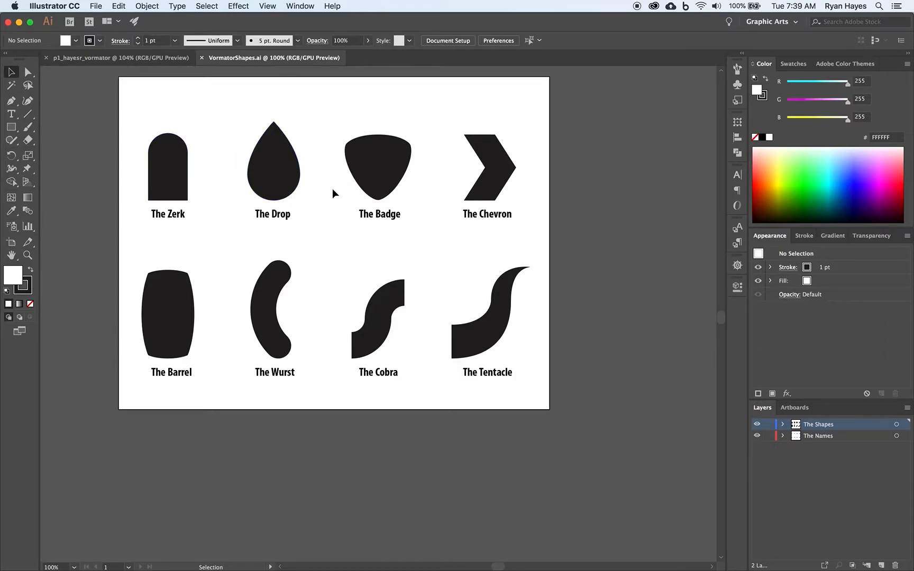
# Copy all eight shapes with their name labels from VormatorShapes.ai into the new document and deselect them
pyautogui.moveTo(88, 109); pyautogui.dragTo(558, 387)
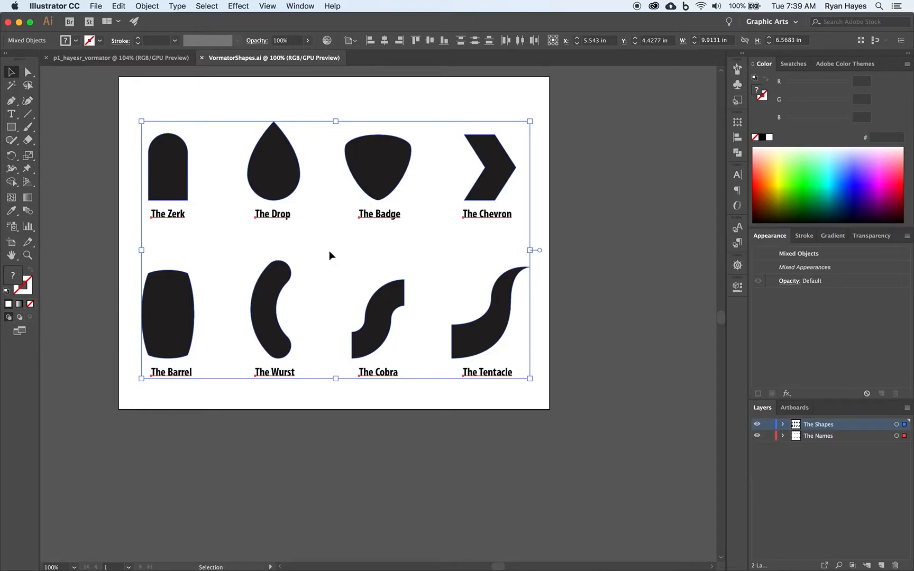
pyautogui.click(151, 63)
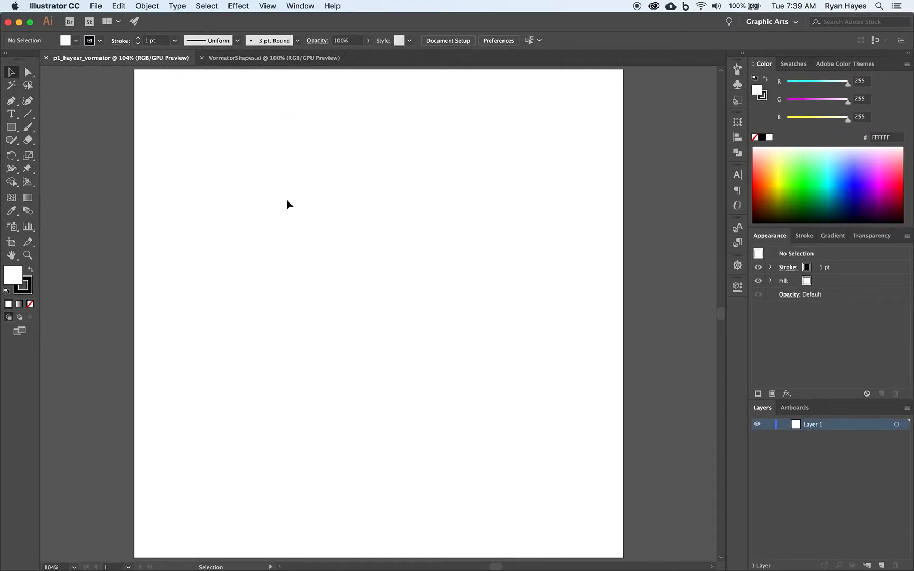
pyautogui.press('a')
pyautogui.press('super+v')
pyautogui.press('v')
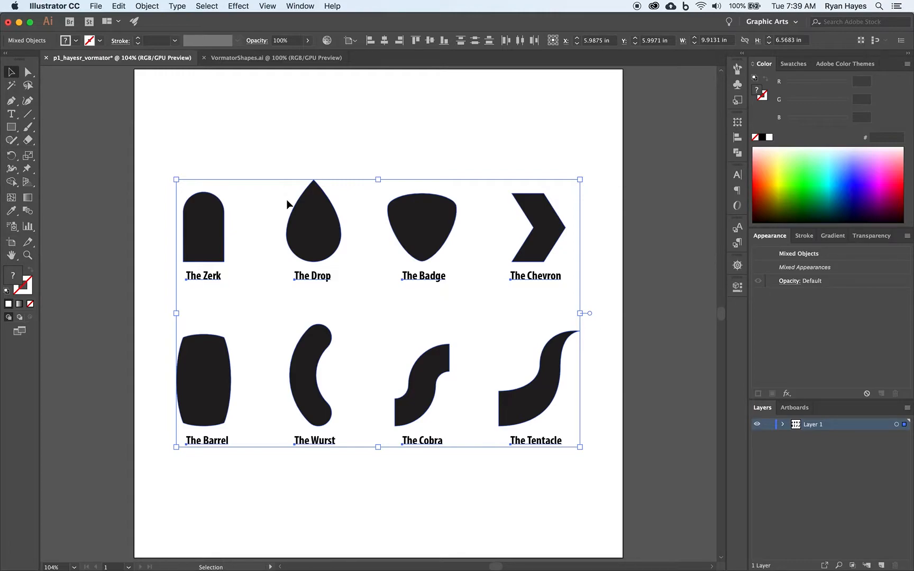
pyautogui.click(311, 151)
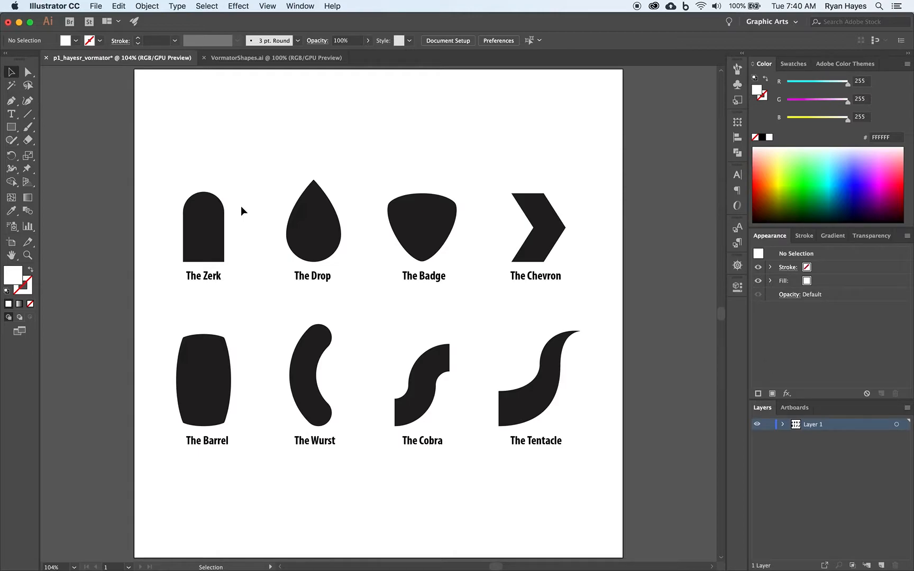
# Select the Zerk shape and delete all unused symbols from the document
pyautogui.click(214, 224)
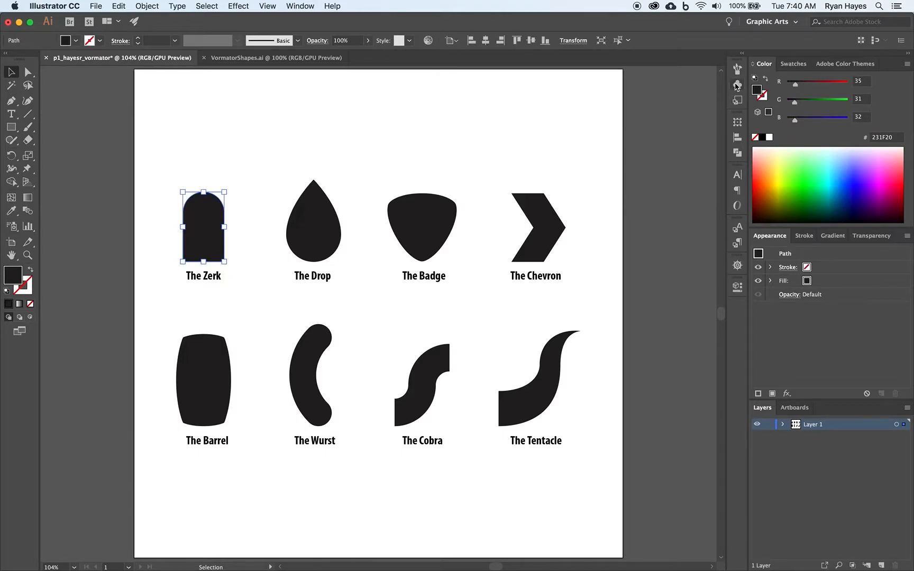
pyautogui.click(737, 85)
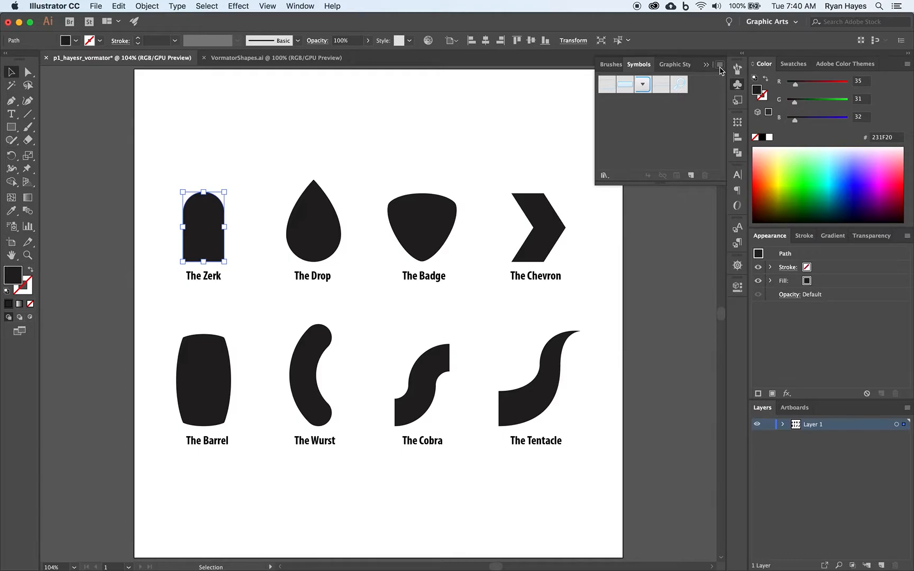
pyautogui.click(720, 65)
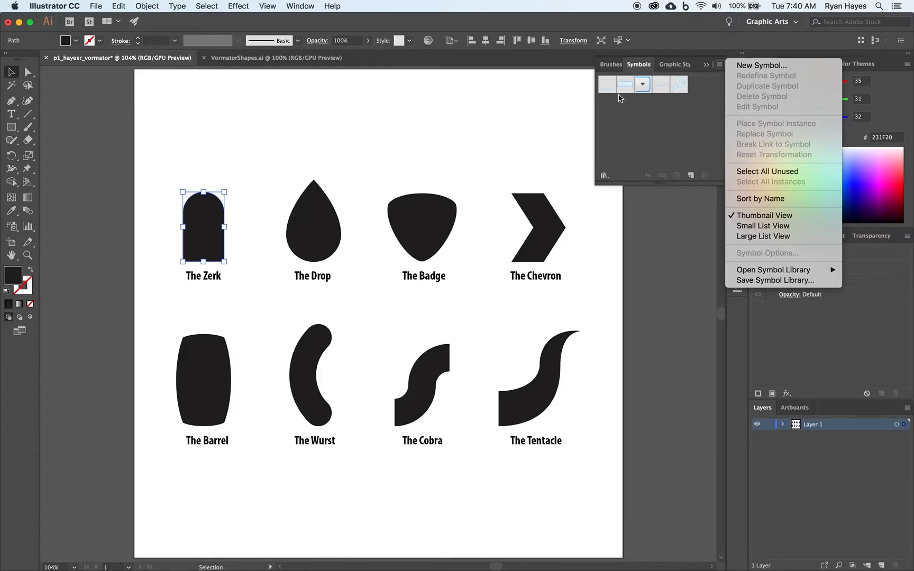
pyautogui.click(755, 171)
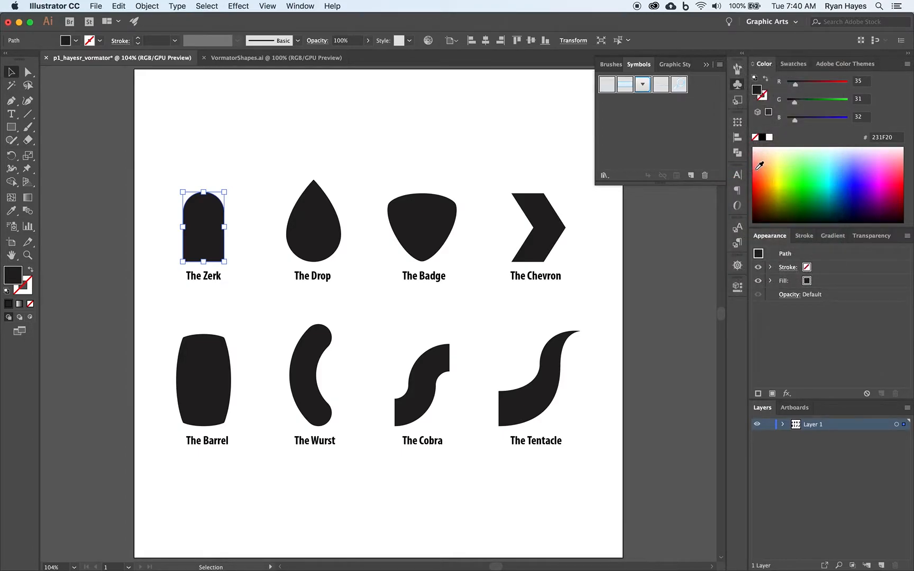
pyautogui.click(704, 176)
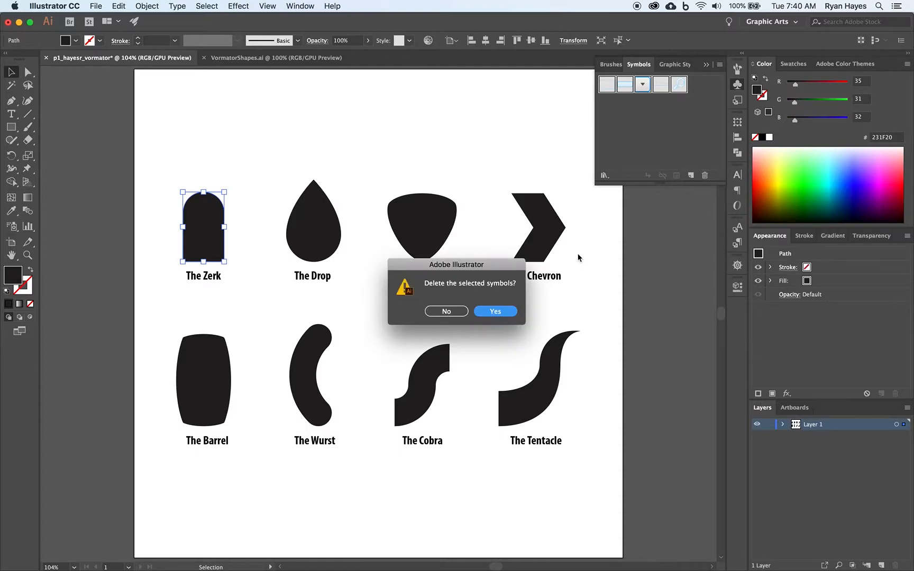
pyautogui.click(497, 311)
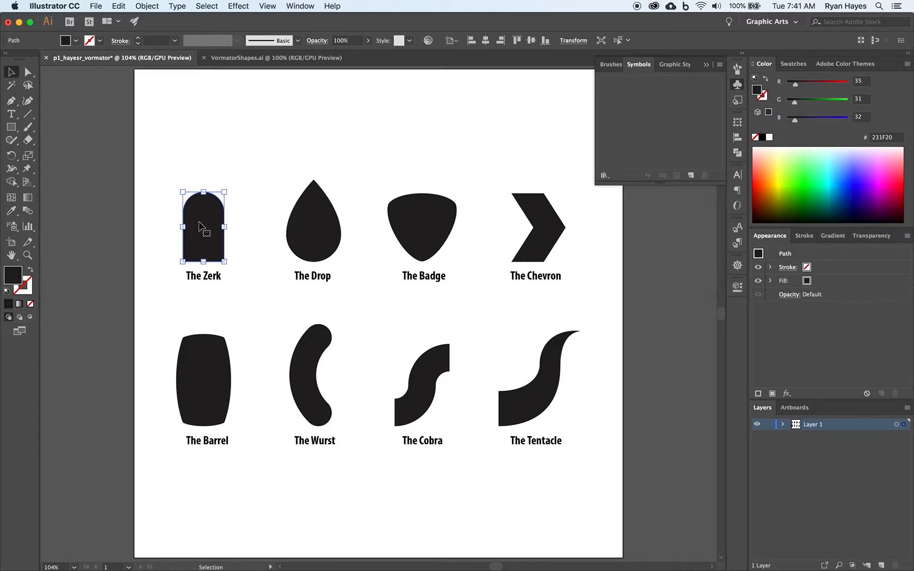
# Make the selected Zerk shape a dynamic symbol named "The Zerk" with the export type Graphic
pyautogui.click(691, 176)
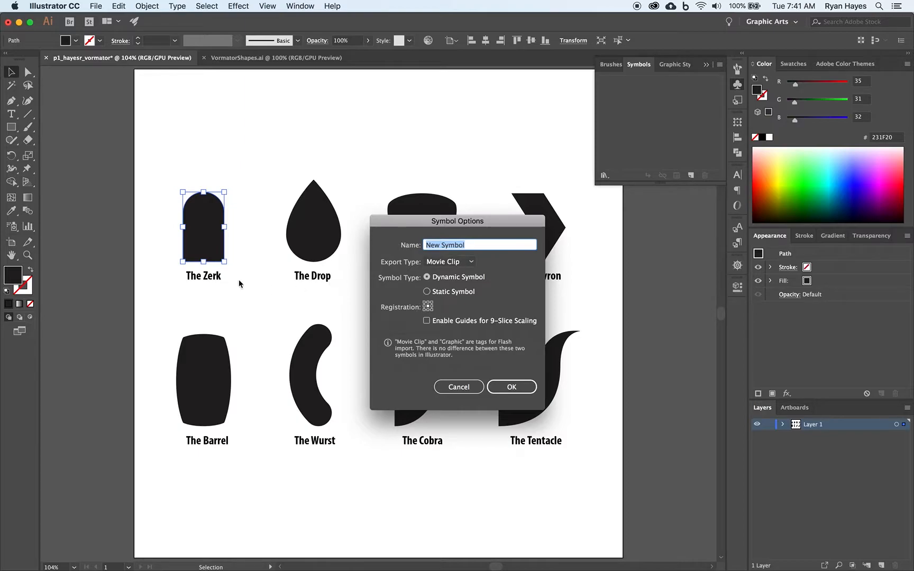
pyautogui.write('The Zerk')
pyautogui.click(460, 262)
pyautogui.click(446, 285)
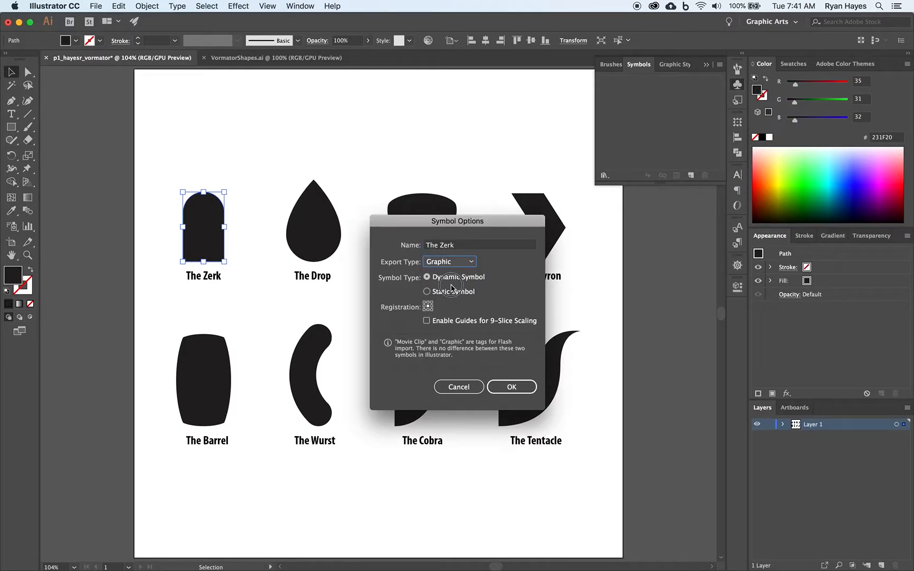
pyautogui.click(516, 387)
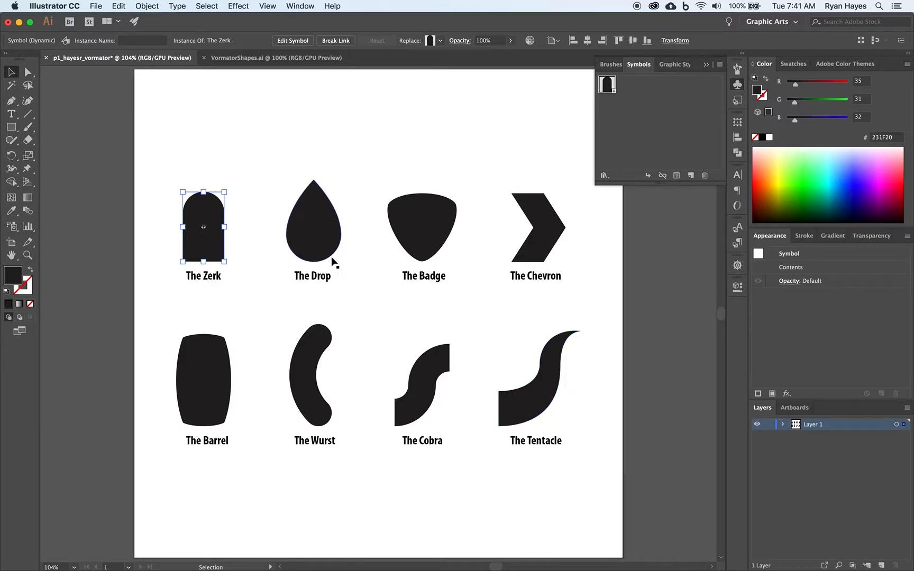
# Convert the drop shape into a dynamic symbol named "The Drop" with the export type Graphic
pyautogui.click(320, 246)
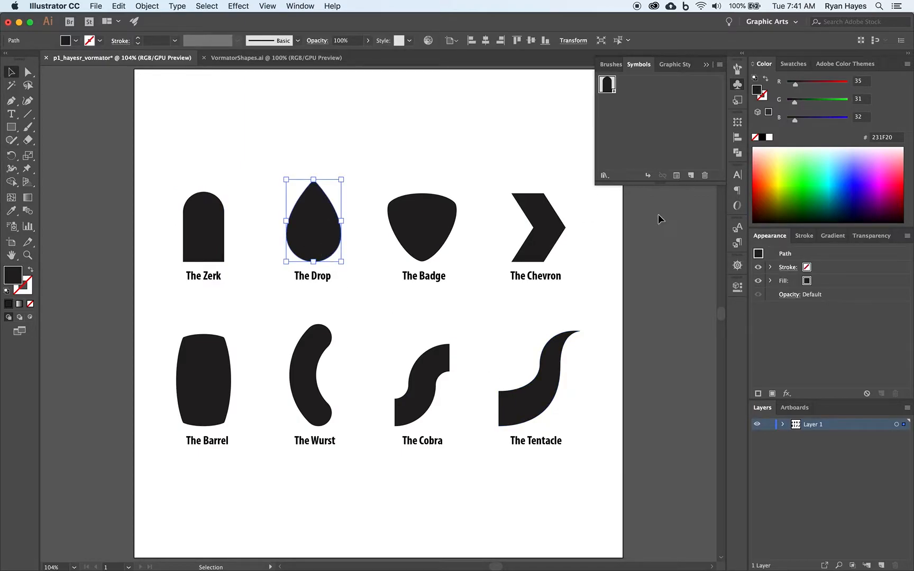
pyautogui.click(691, 176)
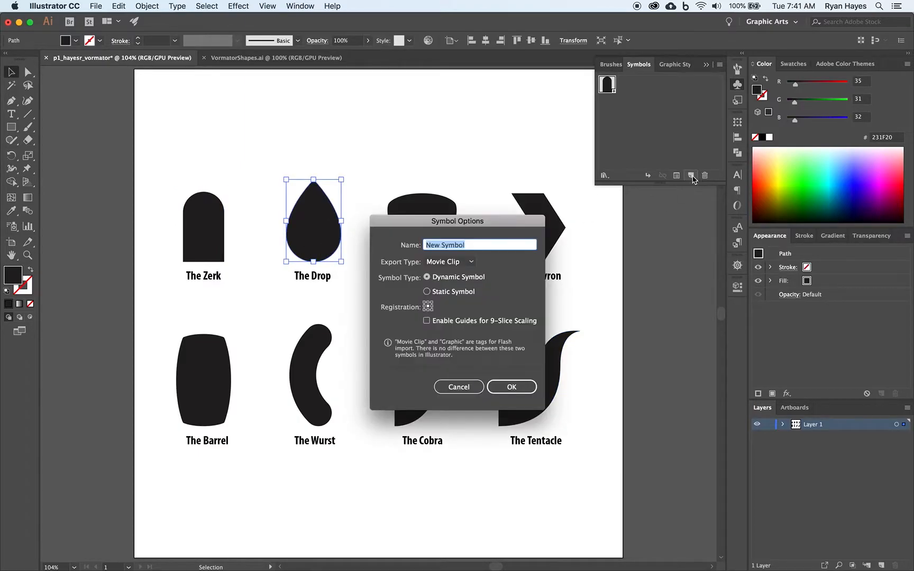
pyautogui.write('The Drop')
pyautogui.click(468, 262)
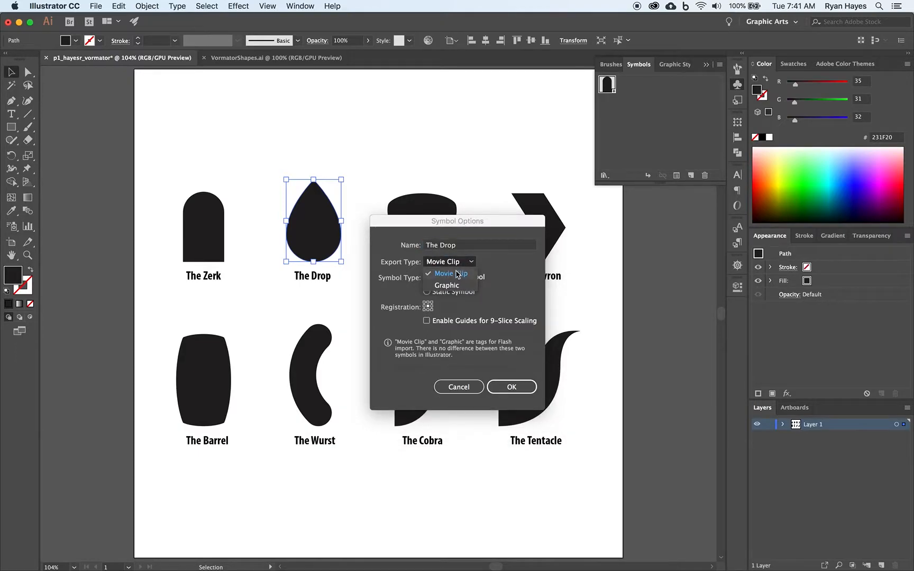
pyautogui.click(449, 287)
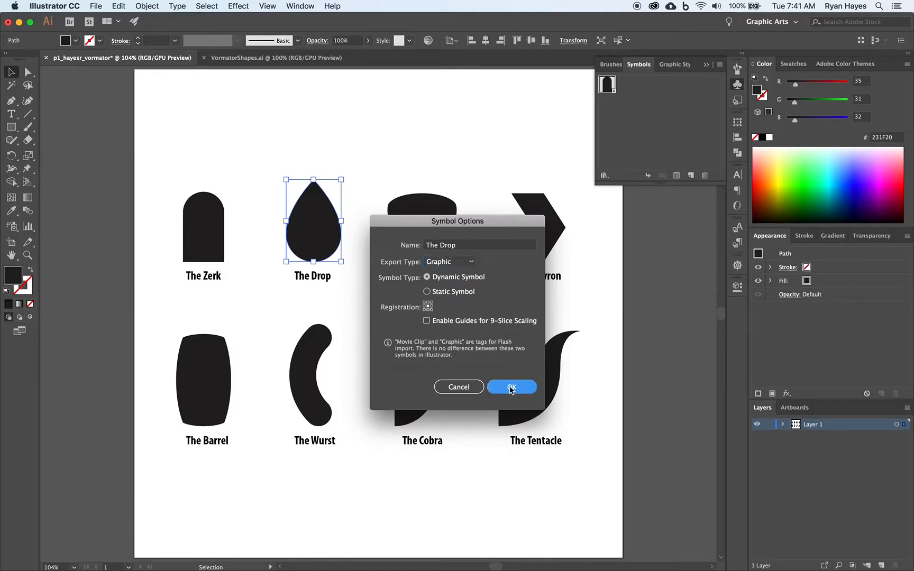
pyautogui.click(511, 388)
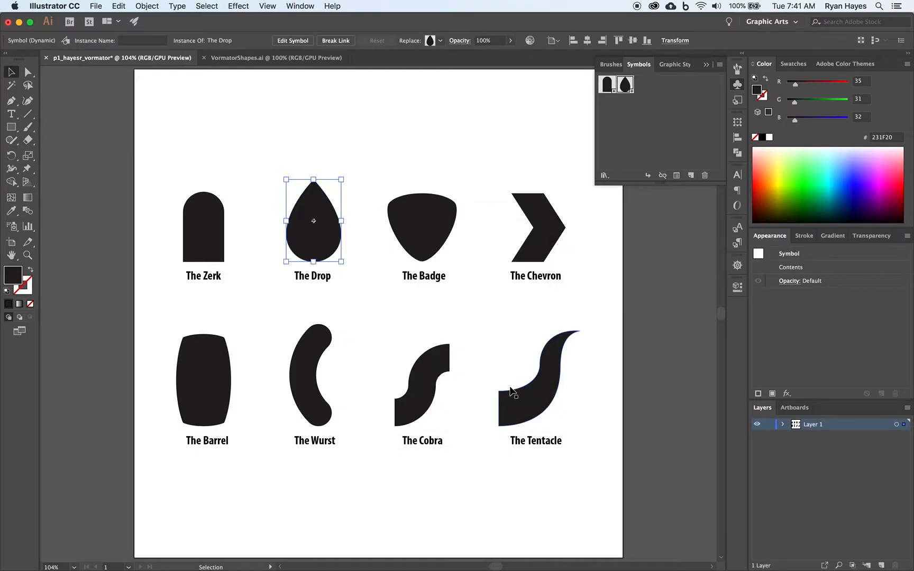